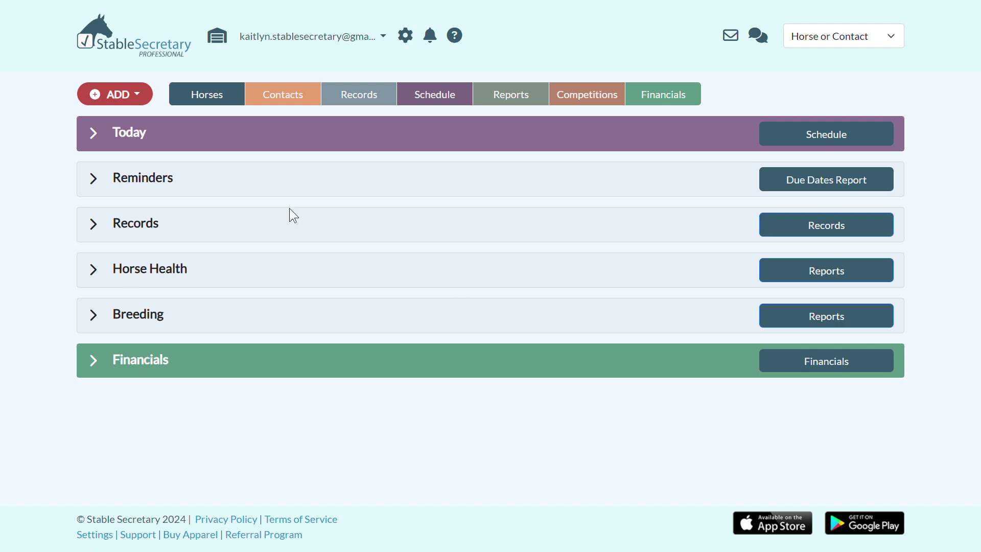
Step: Expand and scroll the dashboard's breeding records, then go to the Breeding Reports page
left_click(93, 315)
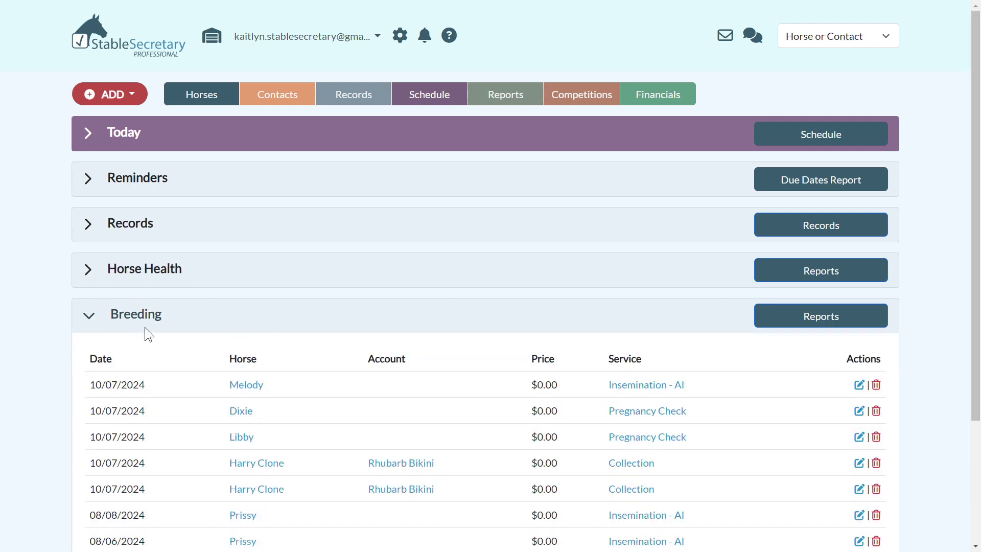
scroll(380, 339, "down", 3)
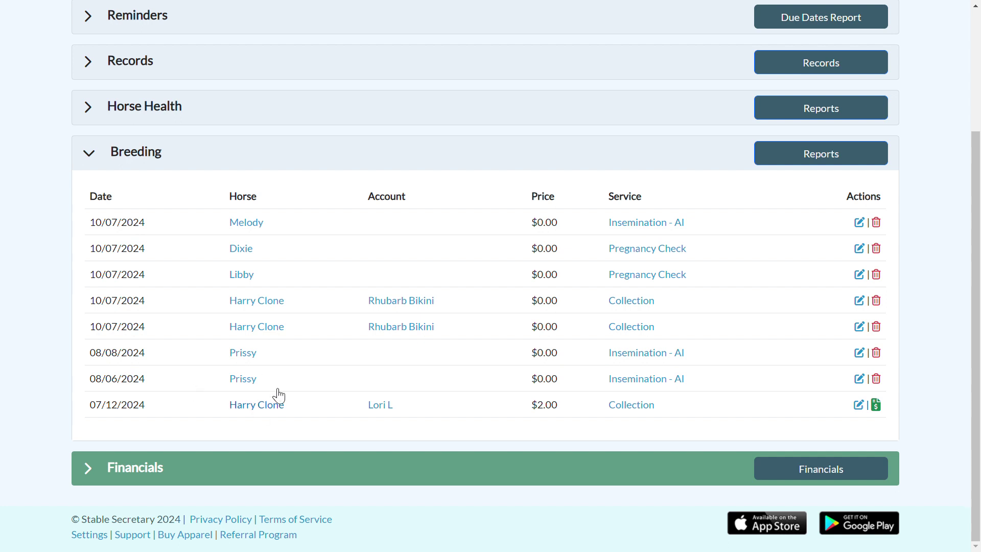
left_click(818, 164)
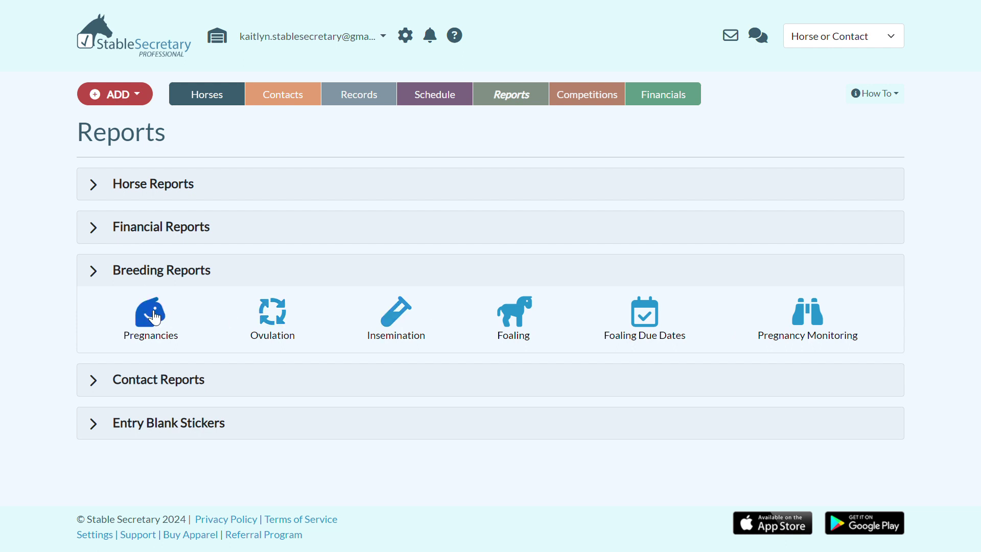
Step: Choose Breeding Record from the red ADD menu
left_click(142, 104)
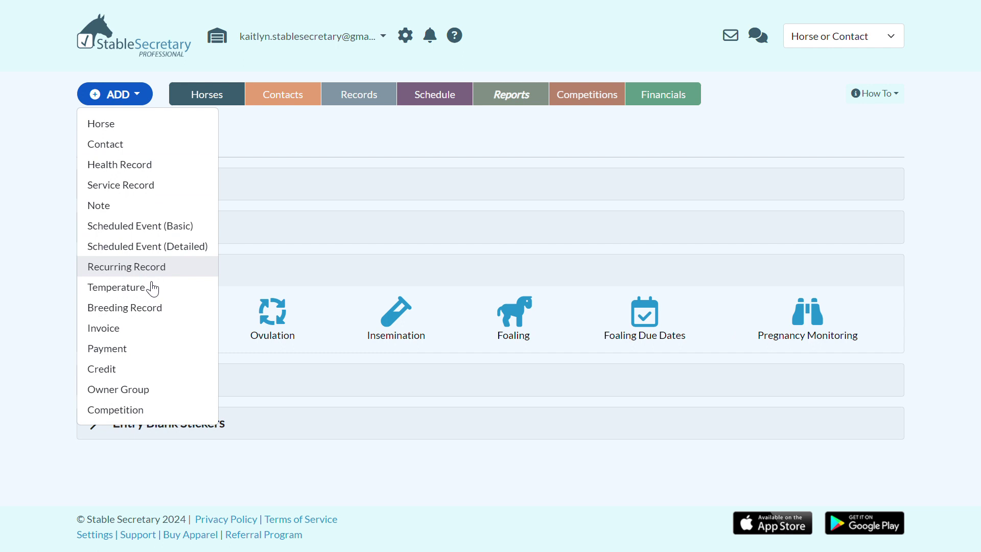
left_click(151, 316)
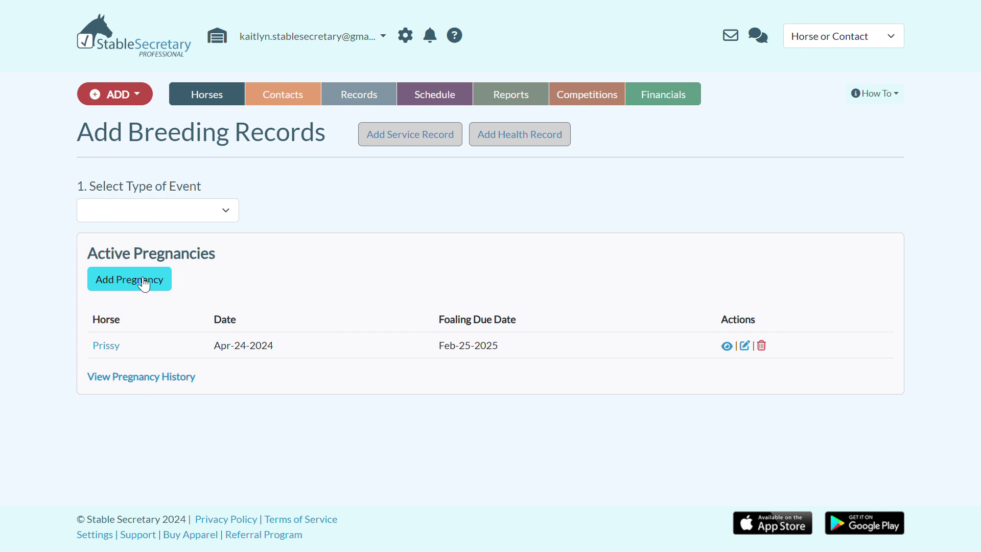
Step: Start a new pregnancy for Melody Clone dated Apr-01-2024
left_click(144, 283)
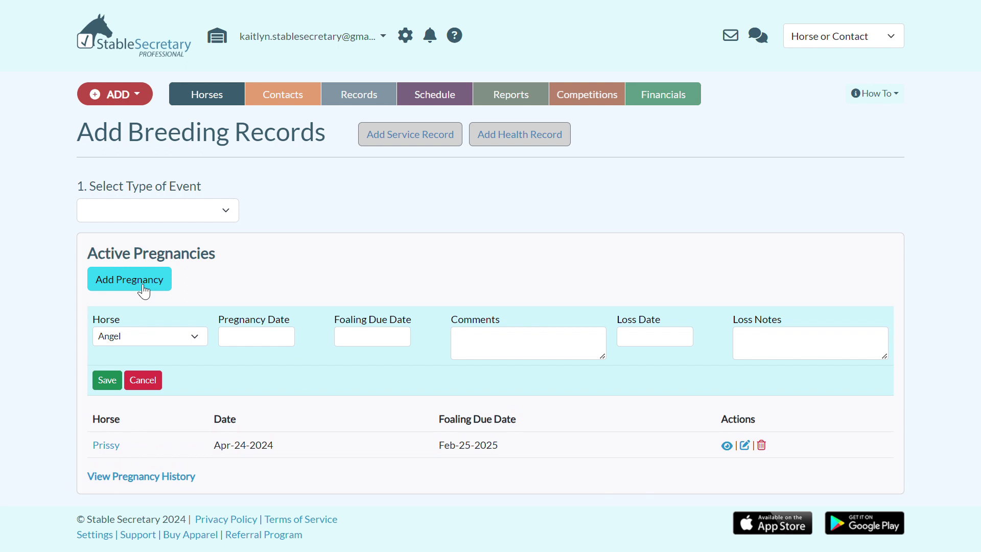
left_click(195, 336)
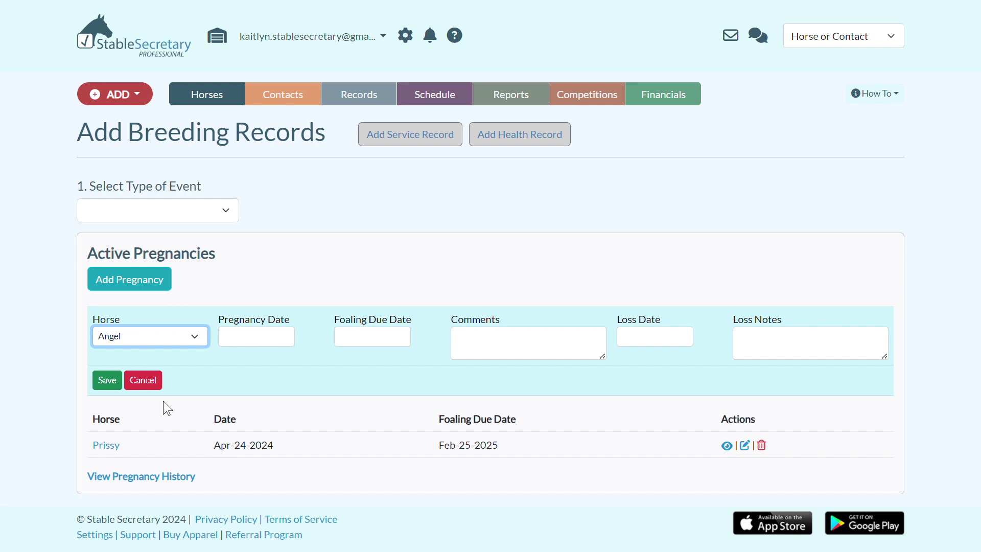
key("Down")
left_click(259, 338)
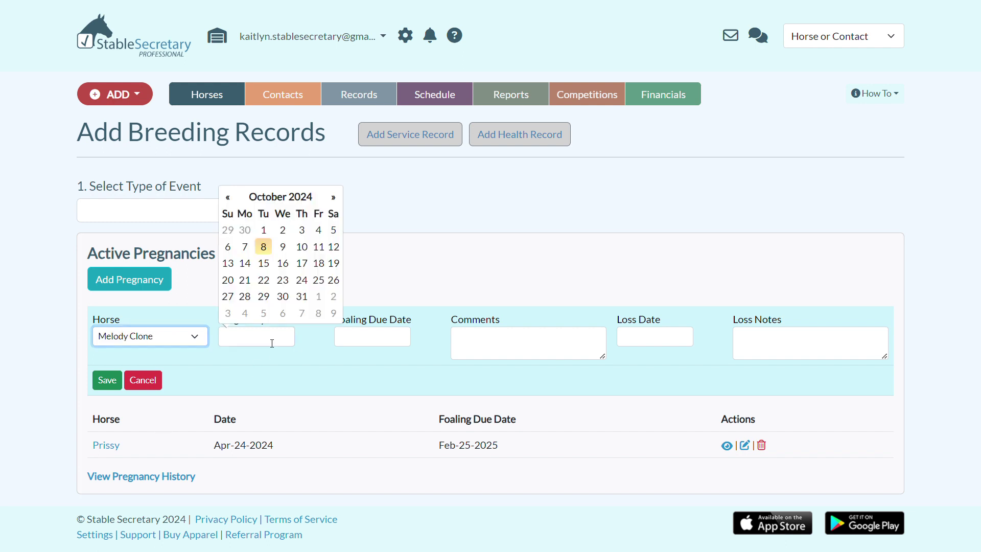
left_click(227, 198)
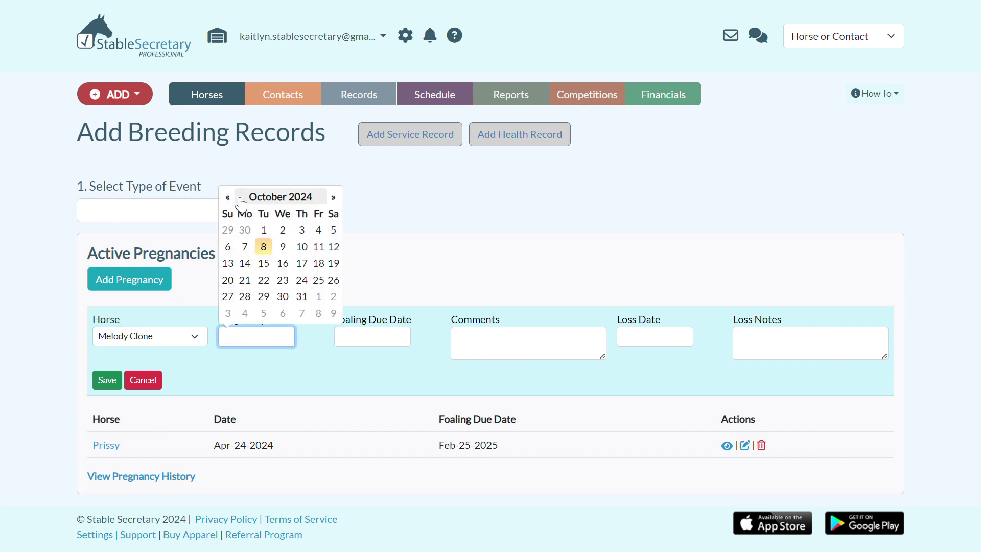
left_click(228, 198)
left_click(228, 198)
left_click(227, 198)
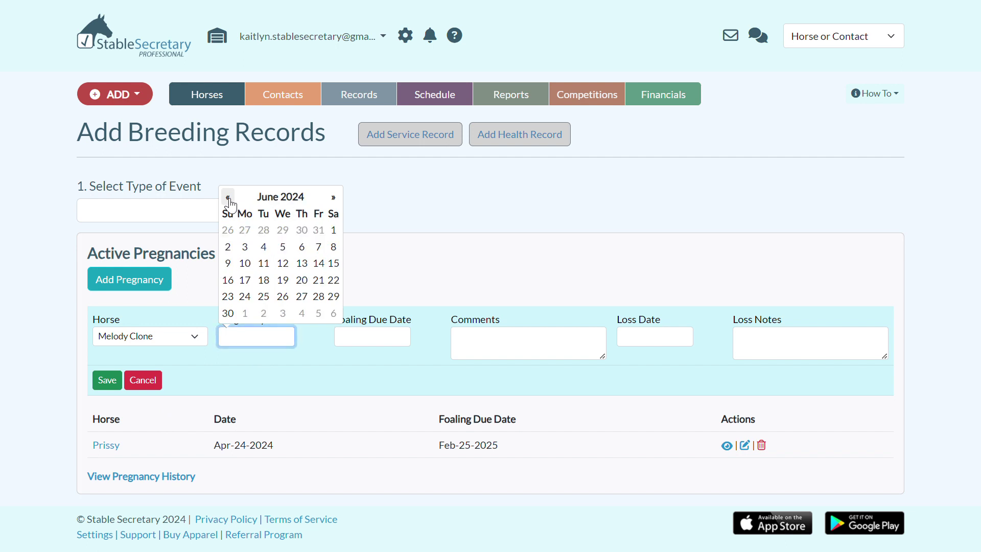
left_click(227, 198)
left_click(227, 197)
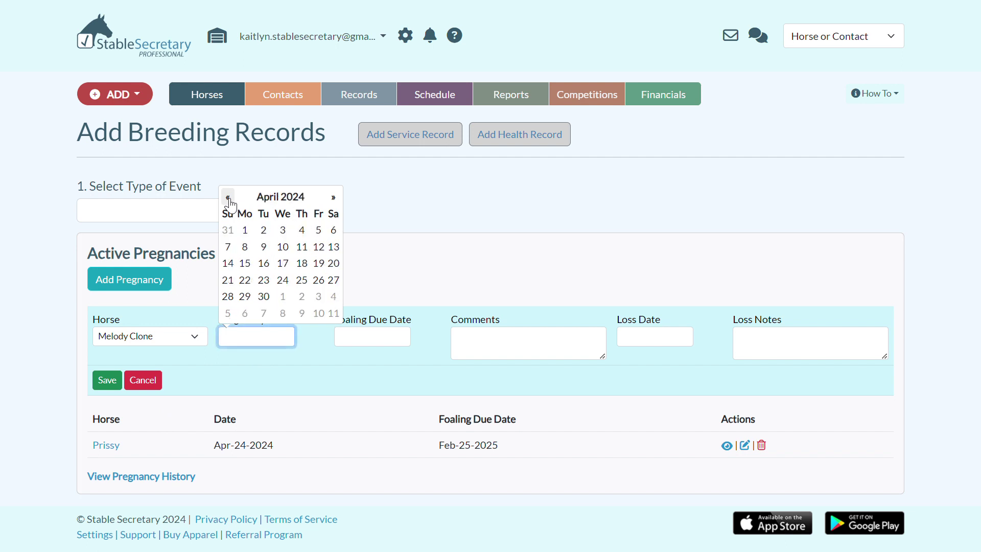
left_click(245, 227)
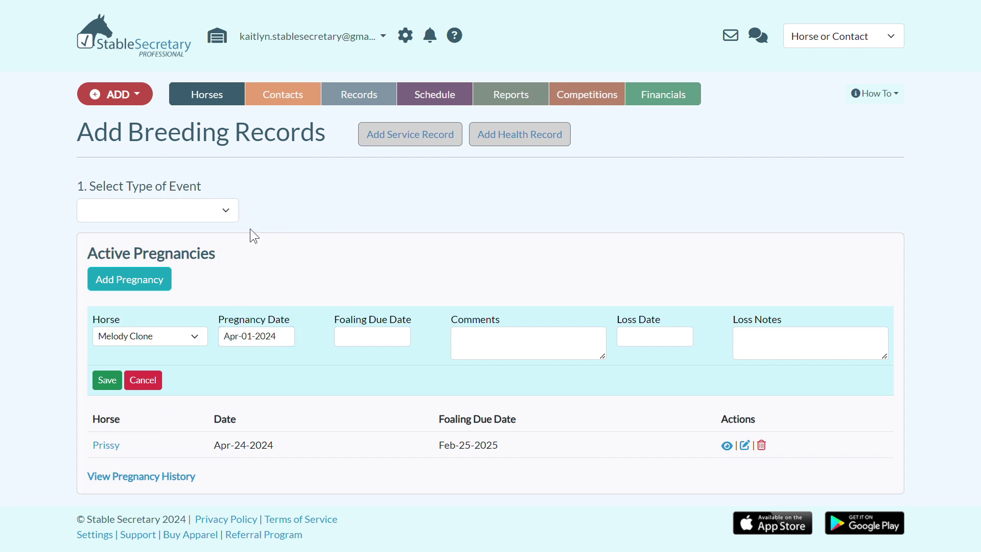
Step: Set the foaling due date to Mar-15-2025 and save the pregnancy
left_click(371, 342)
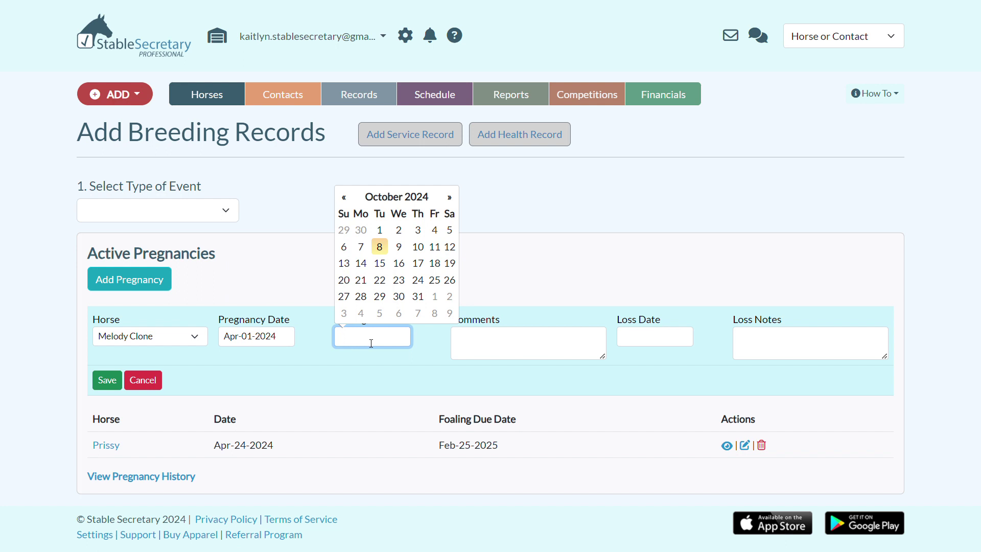
left_click(449, 197)
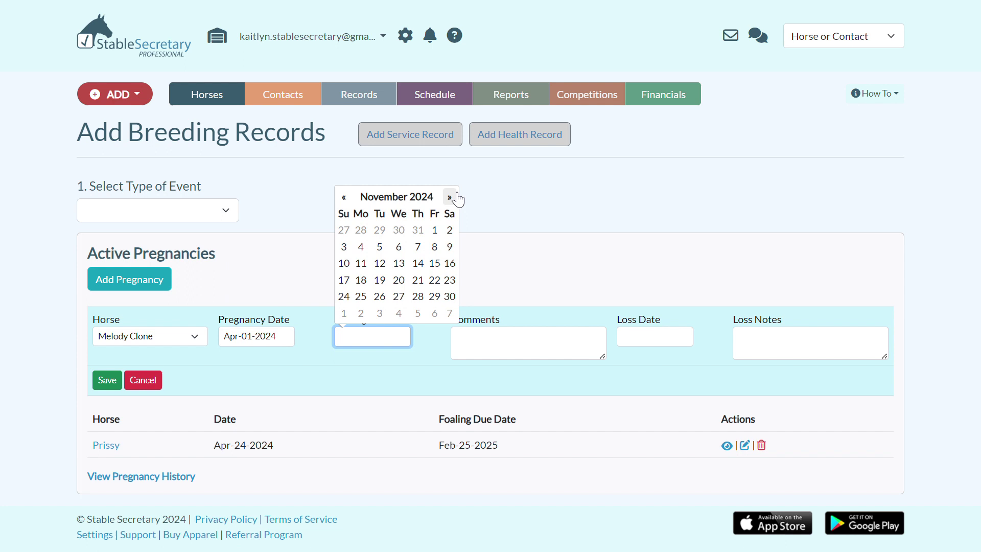
left_click(449, 198)
left_click(449, 198)
left_click(449, 197)
left_click(449, 198)
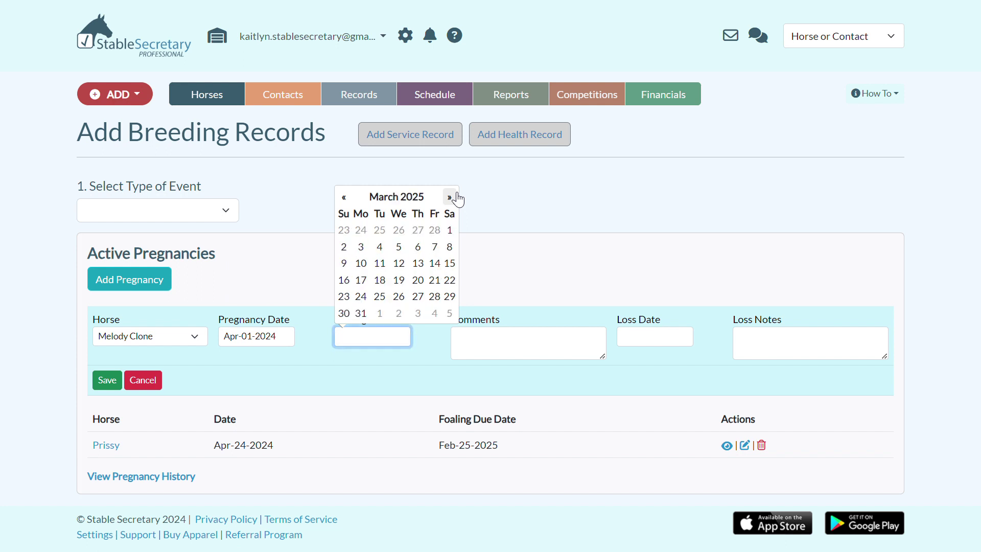
left_click(450, 264)
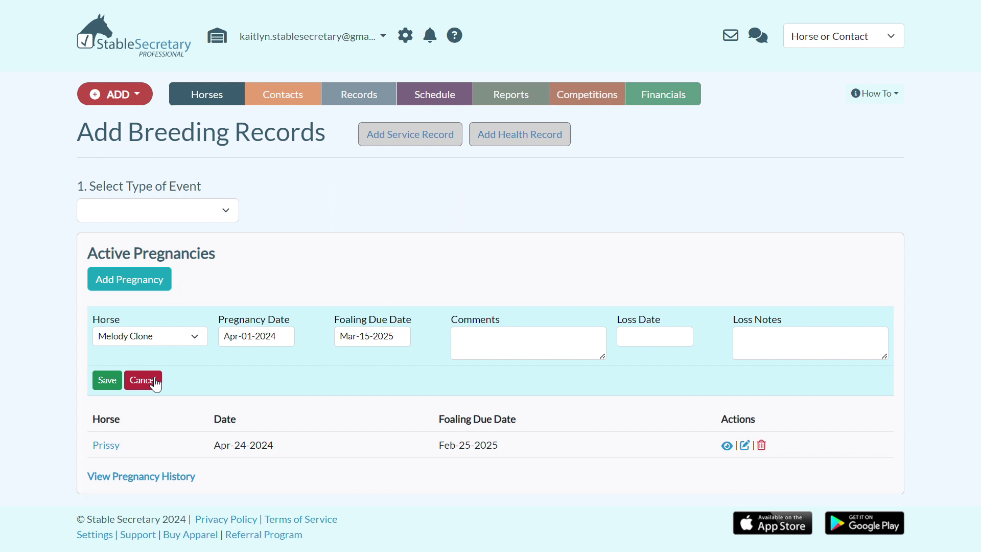
left_click(114, 381)
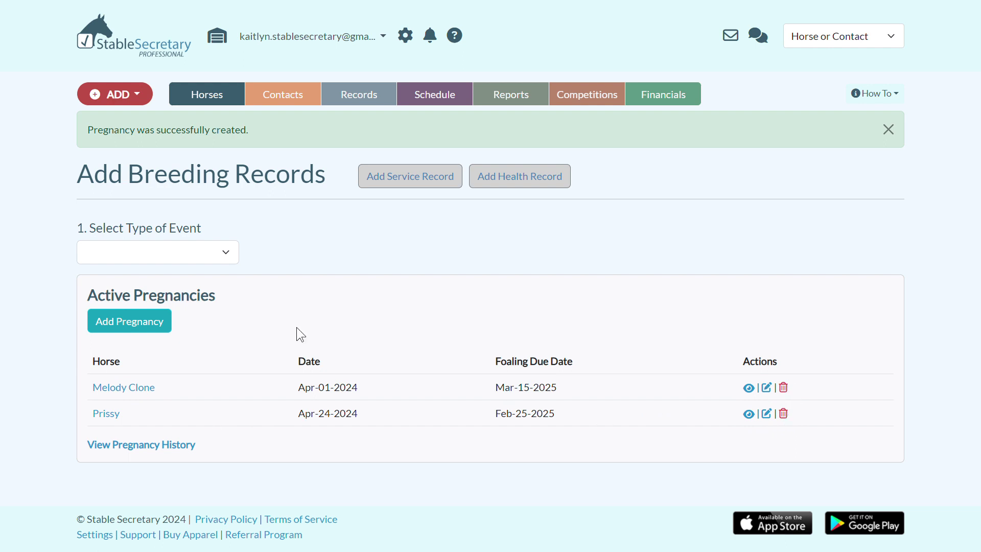
Step: Open the Select Type of Event choices for the next breeding event
left_click(226, 256)
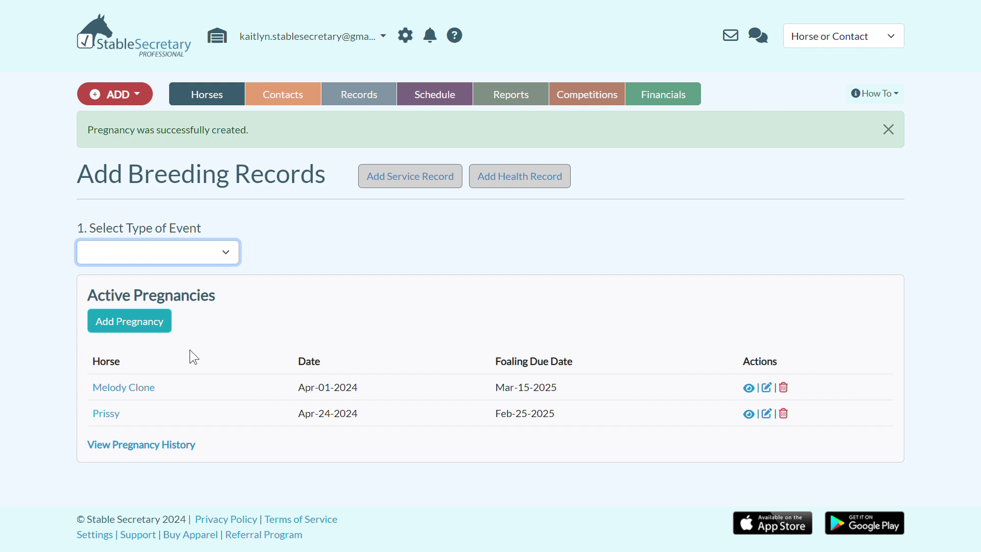
Step: Make the event a Semen Collection for Punky Clone dated Oct-08-2024
left_click(187, 378)
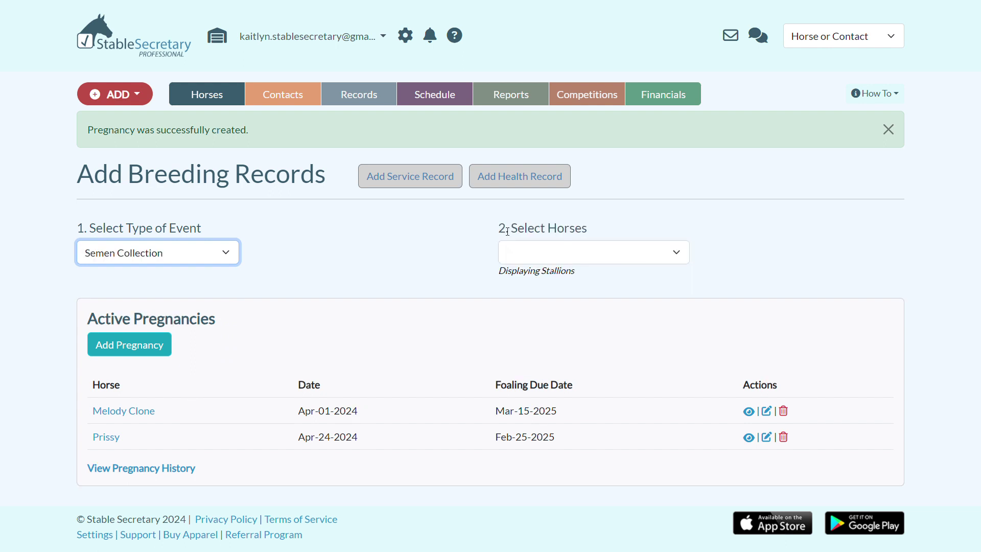
left_click(611, 255)
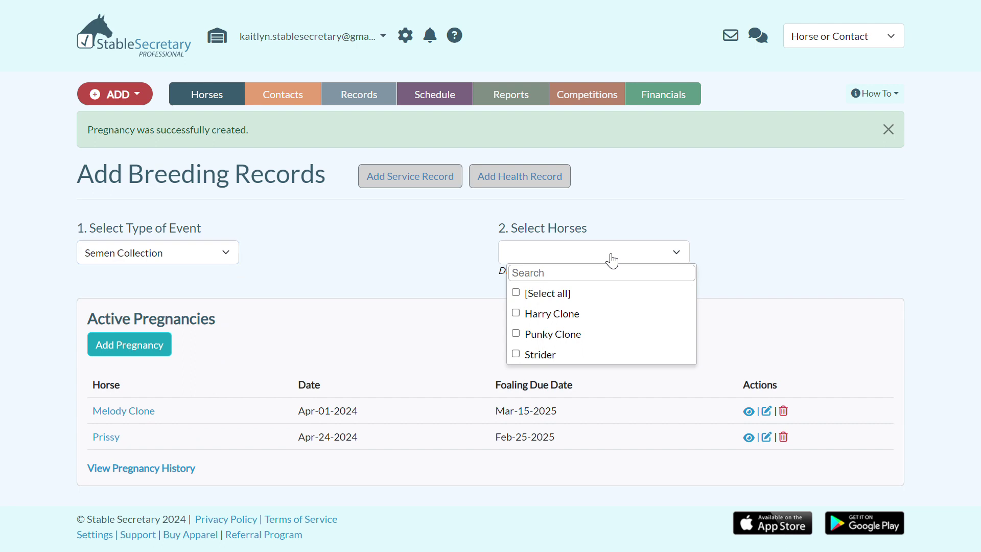
left_click(516, 333)
left_click(421, 304)
scroll(420, 304, "down", 4)
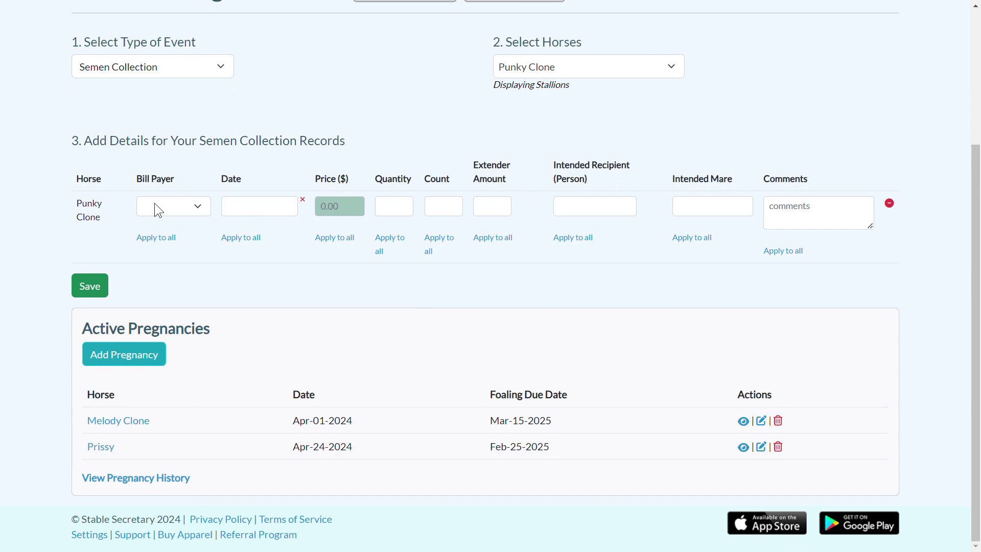
left_click(257, 207)
left_click(267, 114)
Step: Enter quantity 1.5, recipient 'person' and intended mare 'melody', then save
left_click(393, 214)
type("1.5")
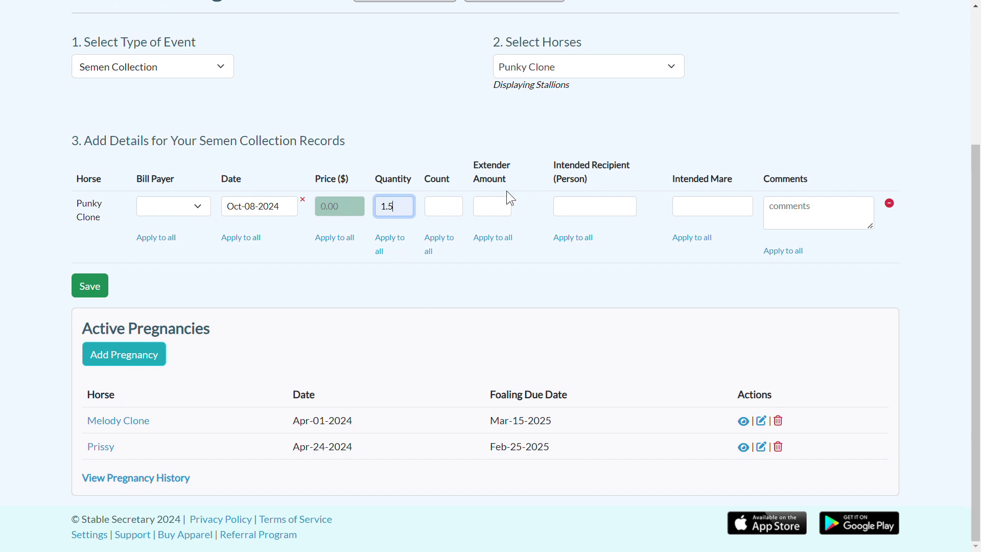
left_click(568, 214)
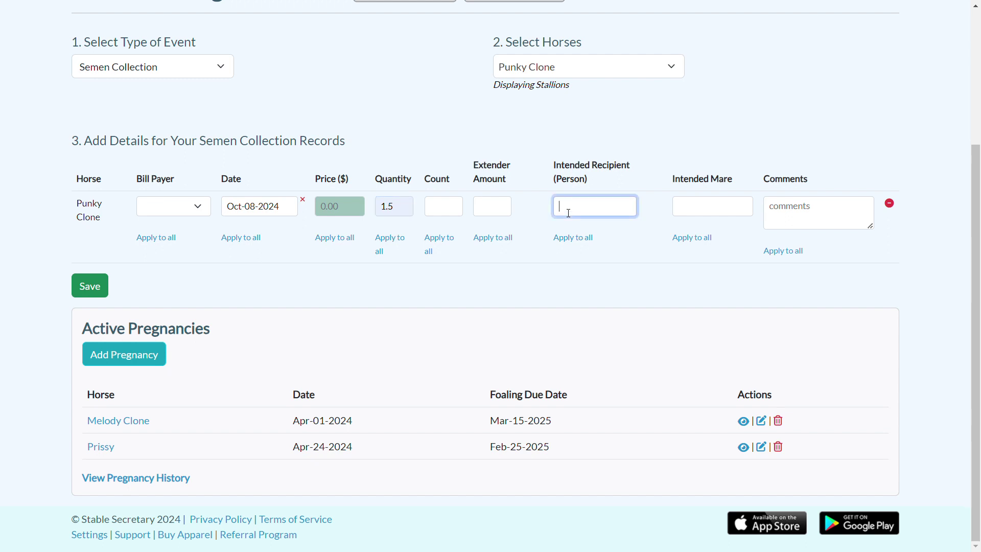
type("person")
left_click(690, 216)
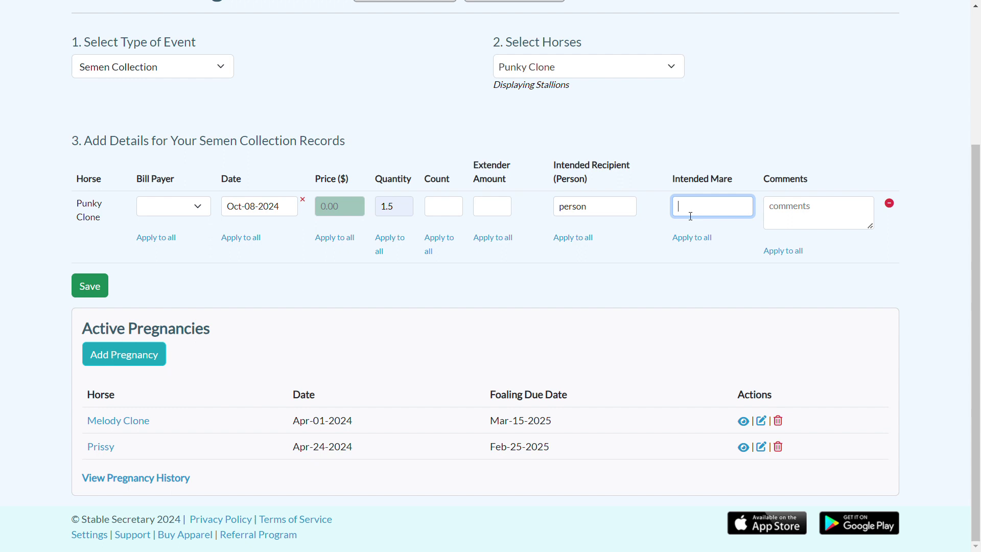
type("melody")
left_click(105, 287)
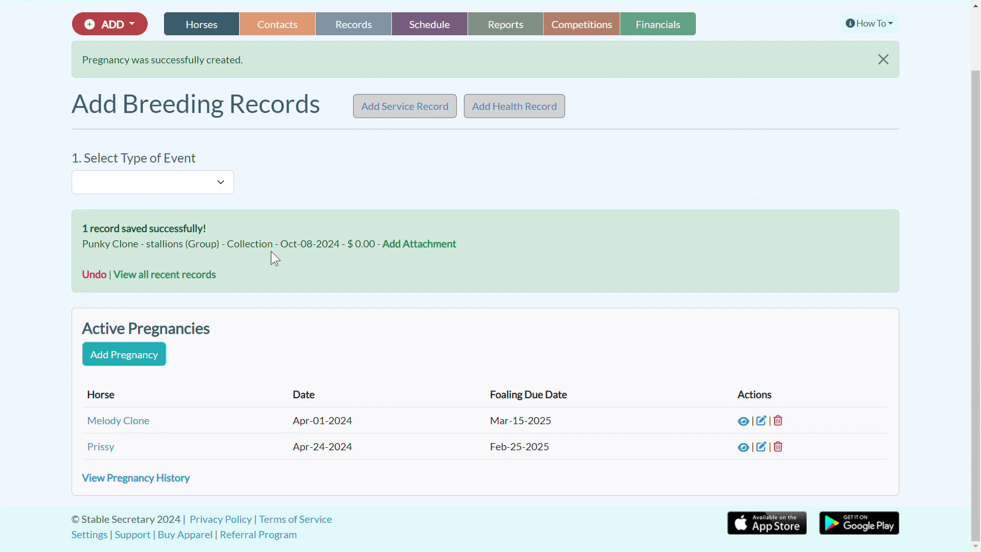
Step: Set the event type to Insemination and select Melody as the mare
left_click(217, 182)
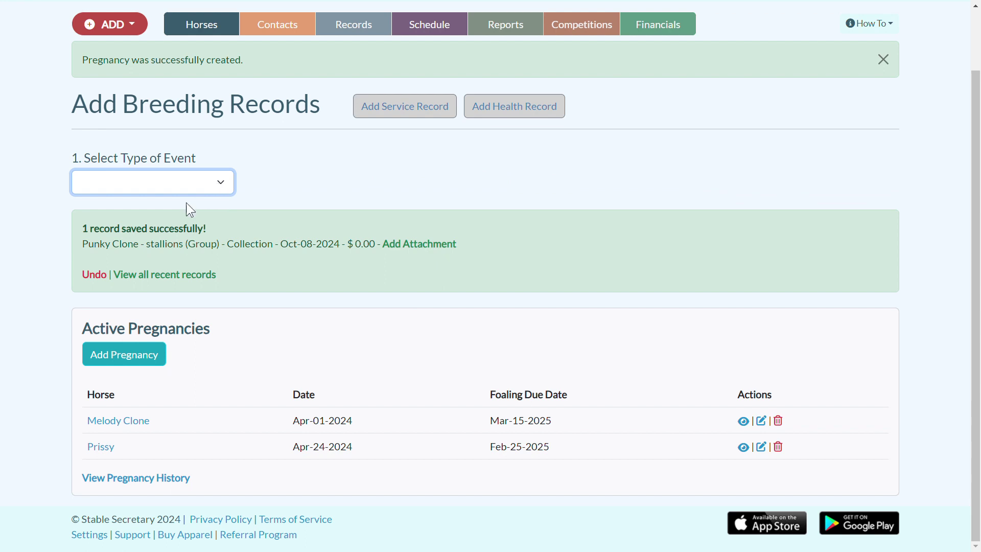
left_click(164, 250)
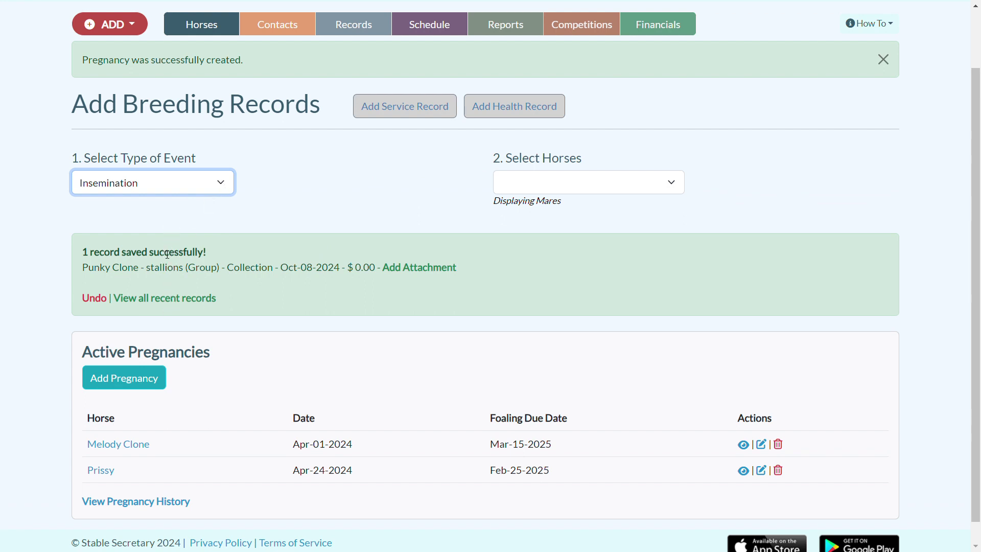
left_click(624, 185)
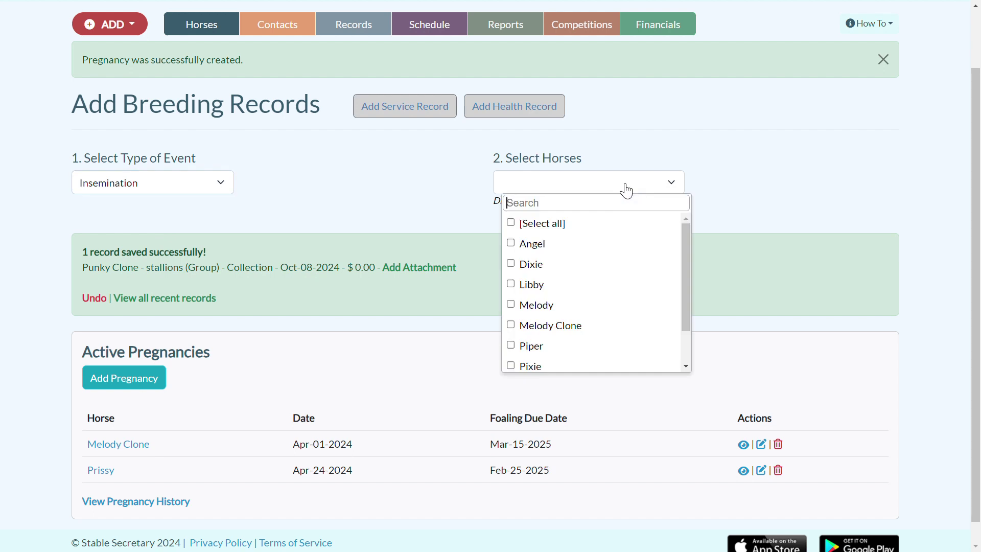
left_click(537, 305)
left_click(410, 216)
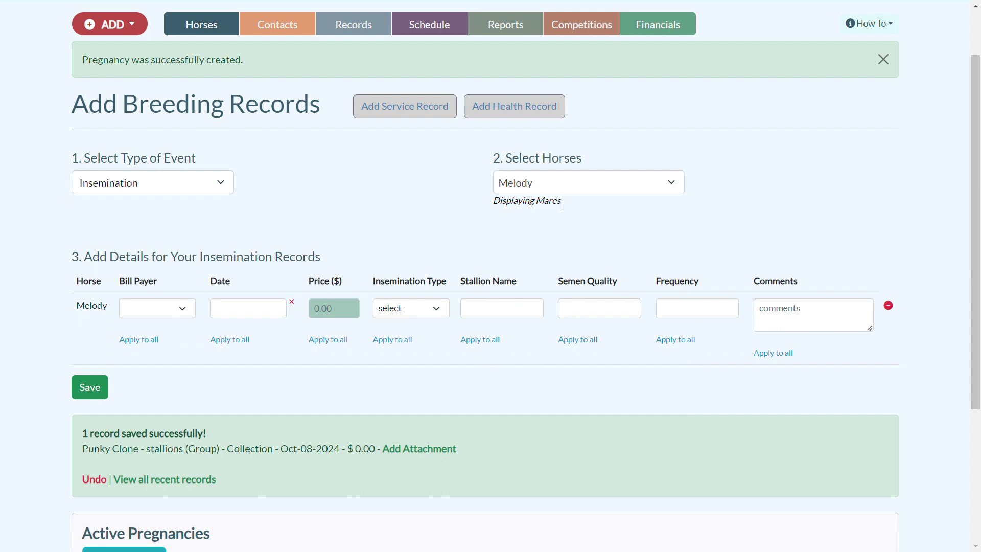
Step: Tick Libby and Dixie in the mare list, then untick them again
left_click(547, 183)
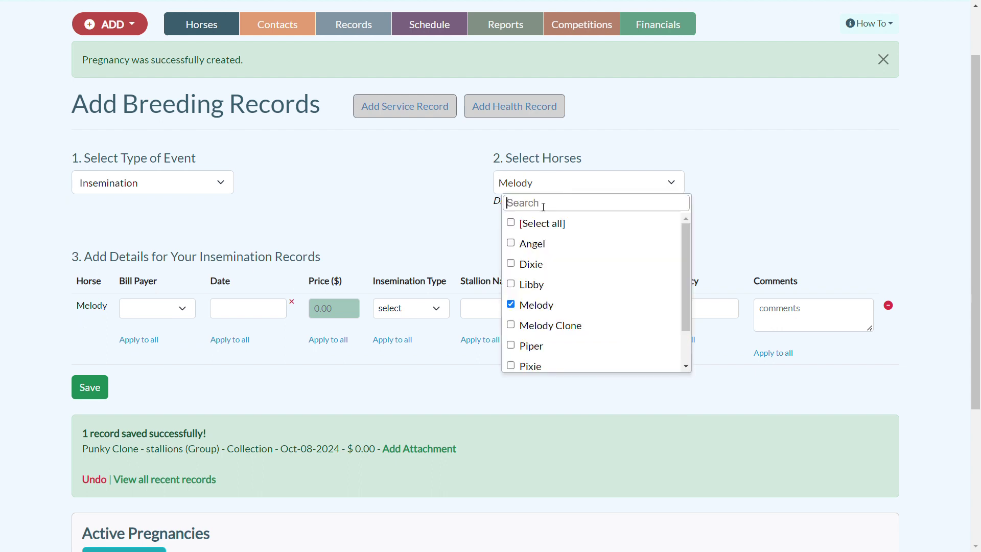
left_click(511, 284)
left_click(524, 266)
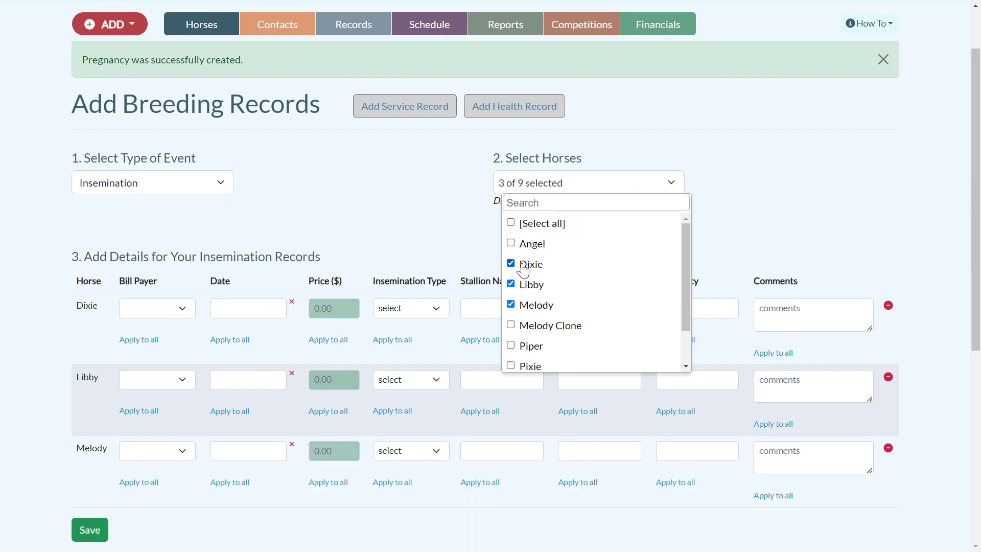
left_click(523, 266)
left_click(511, 285)
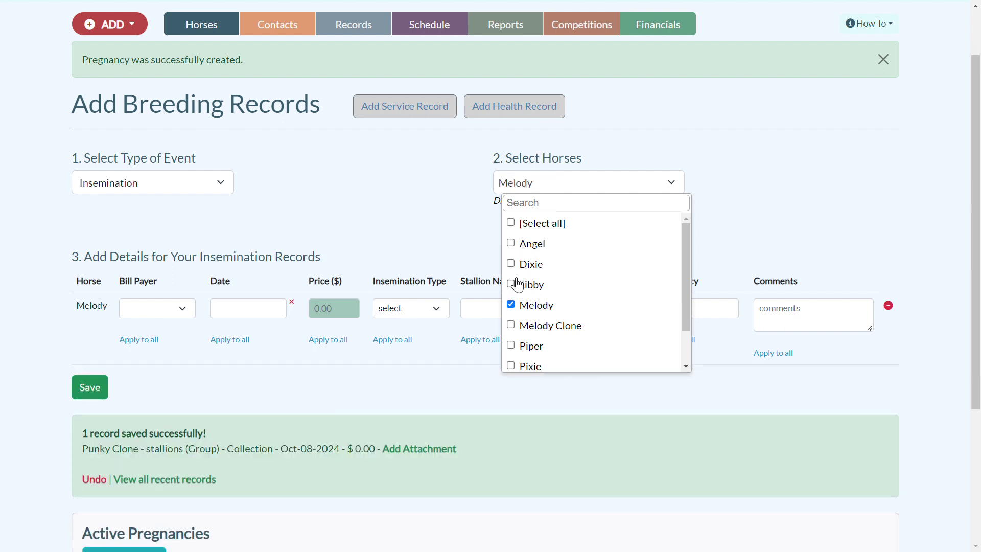
Step: Save Melody's fresh insemination dated Oct-08-2024 with stallion Punky Clone
left_click(425, 210)
left_click(263, 309)
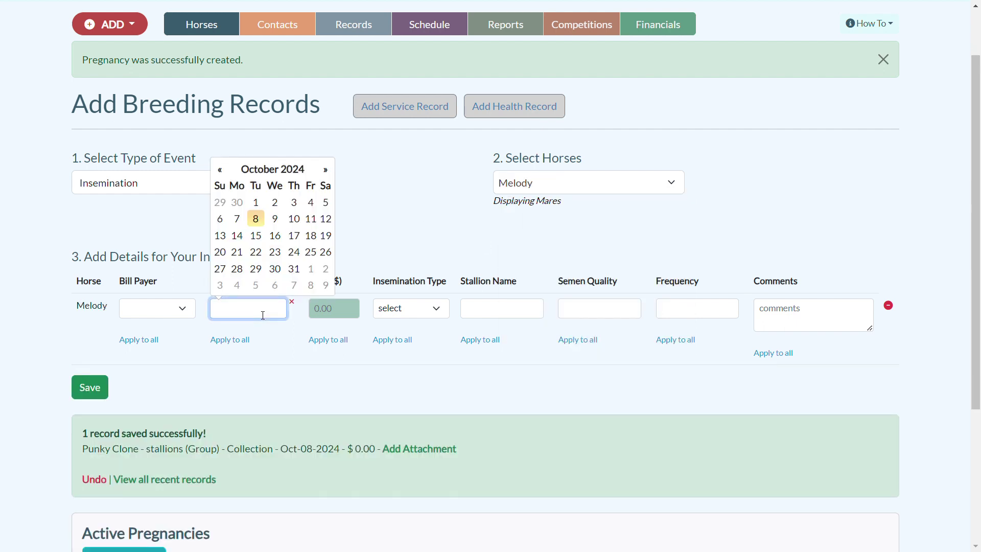
left_click(254, 217)
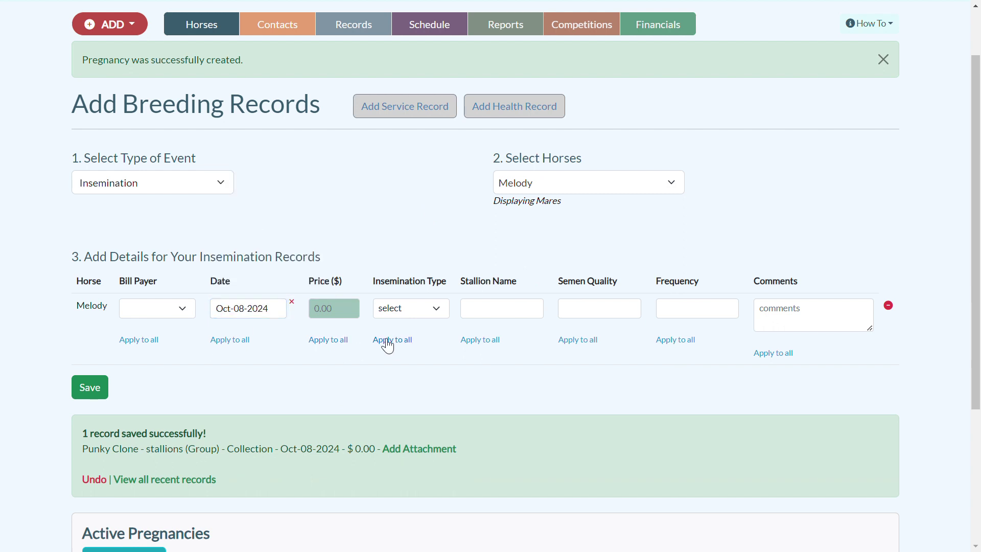
left_click(409, 305)
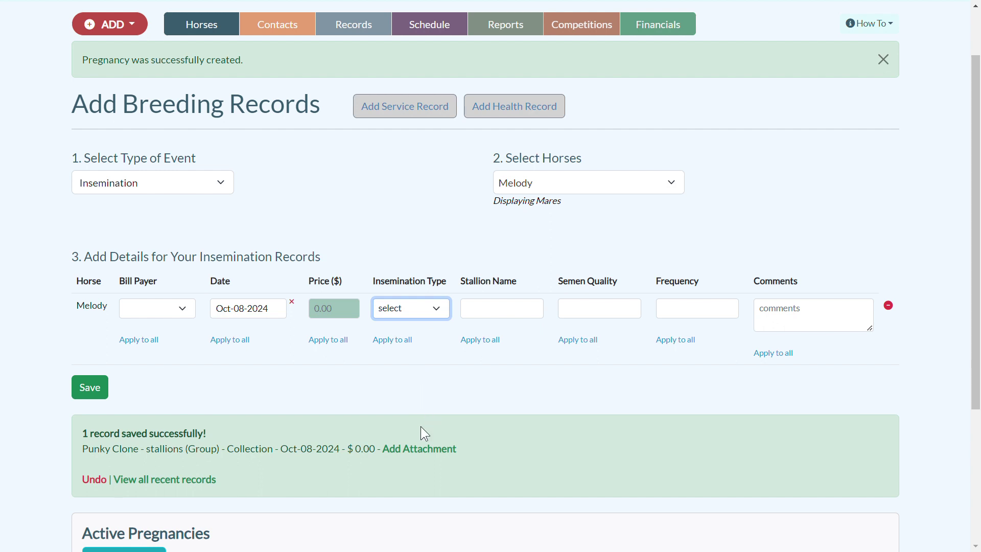
key("Down")
left_click(432, 365)
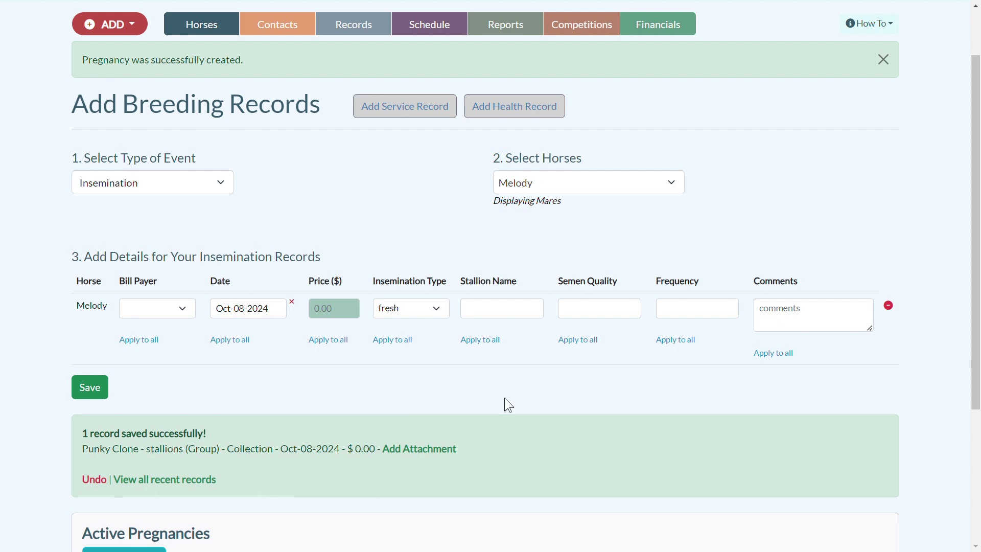
left_click(501, 311)
type("Punky Clone")
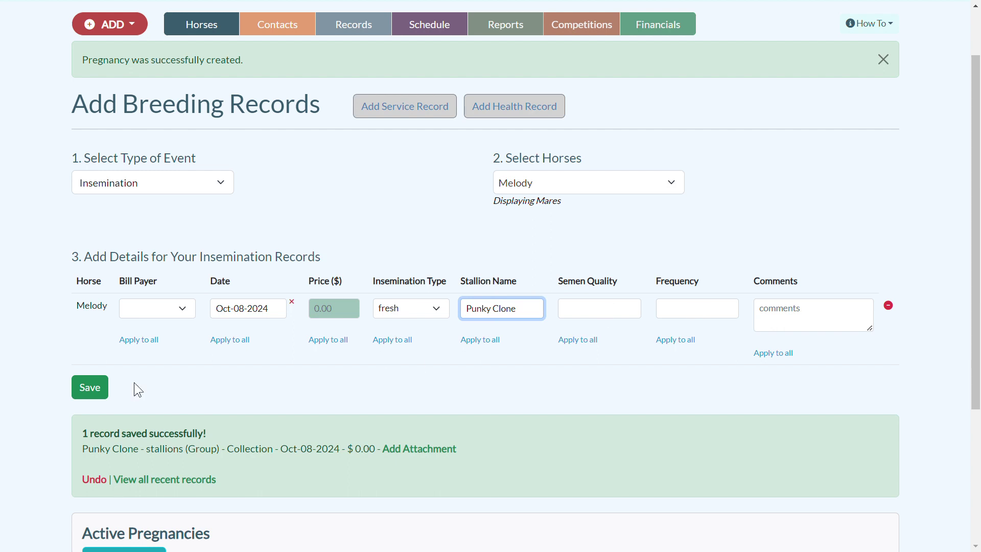
left_click(106, 387)
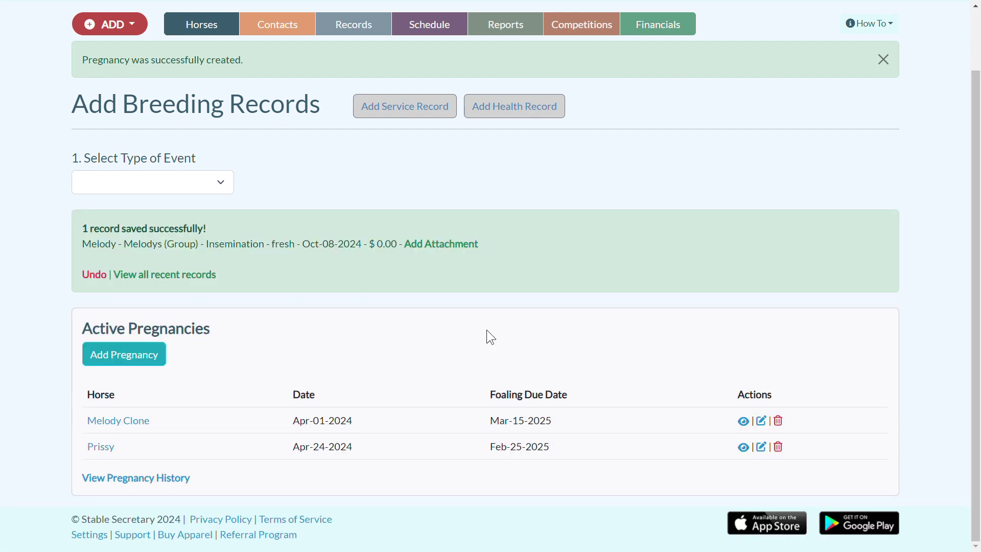
Step: View the Pregnancies report listing Melody Clone and Prissy, then re-expand Breeding Reports
scroll(486, 332, "up", 3)
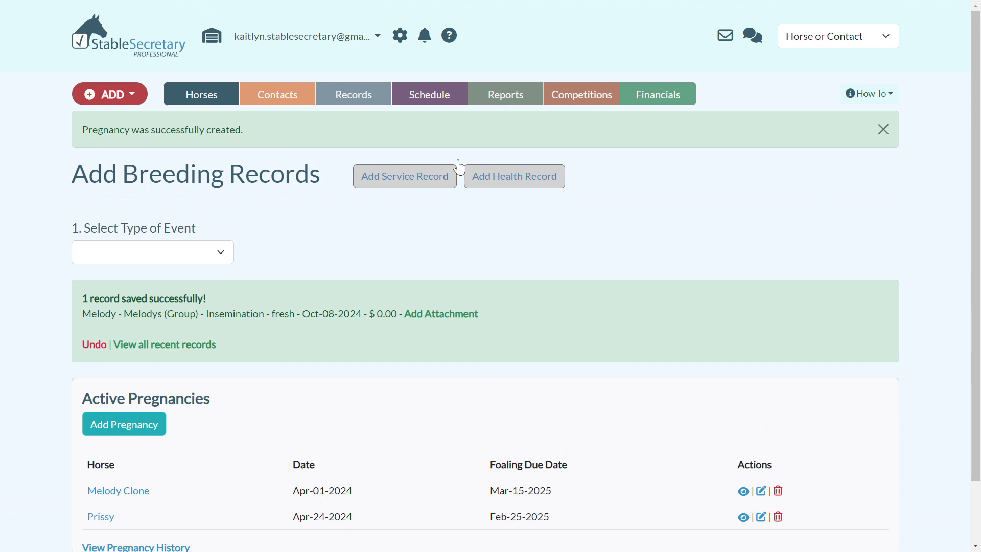
left_click(520, 100)
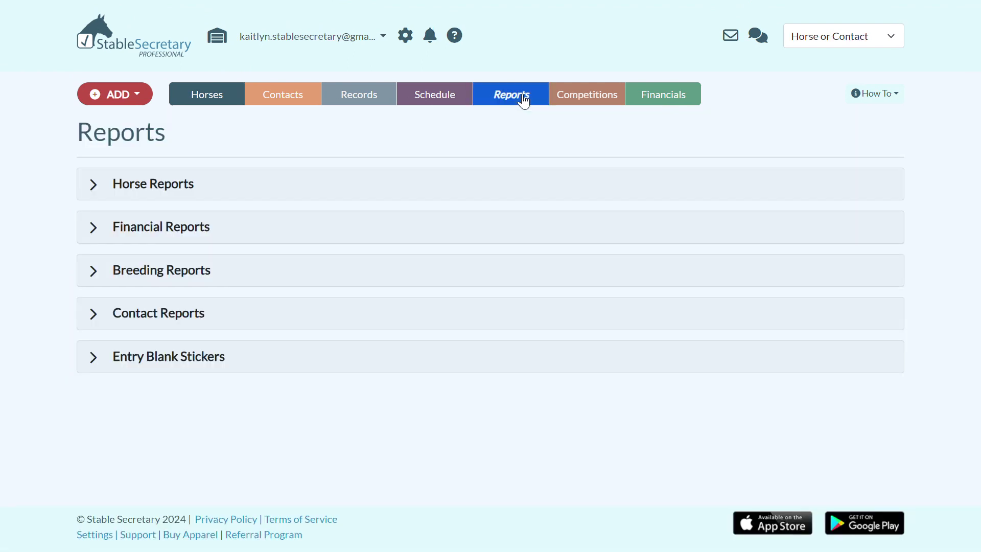
left_click(130, 276)
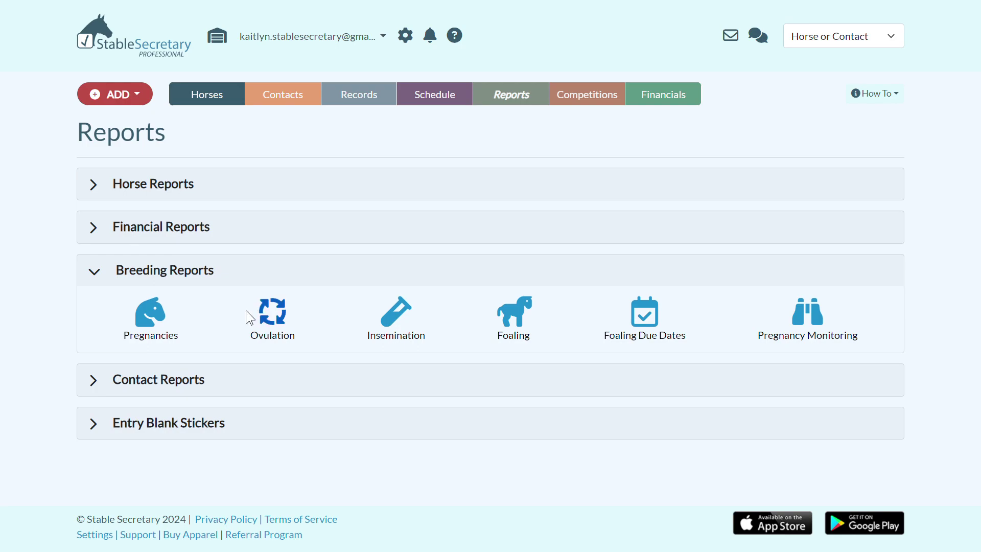
left_click(145, 310)
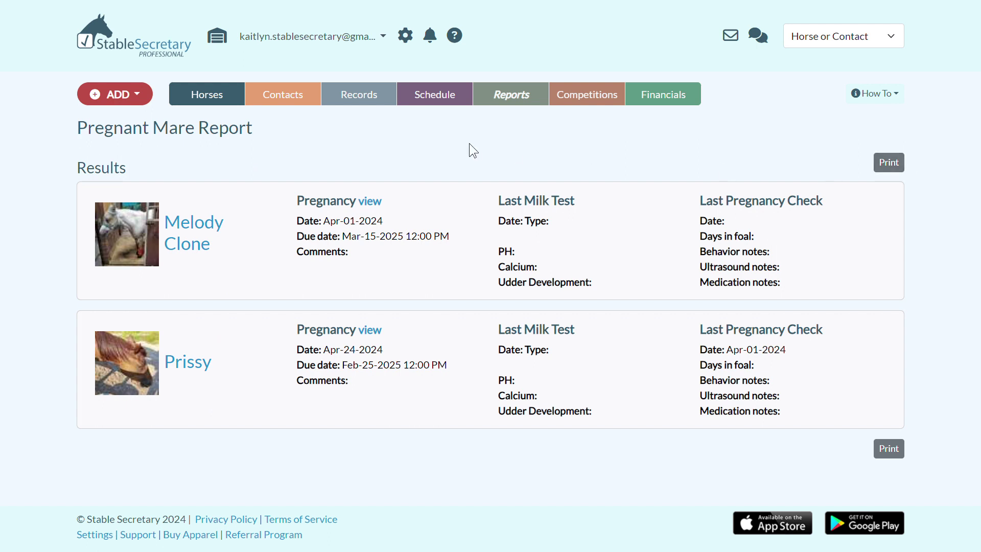
left_click(508, 103)
left_click(174, 272)
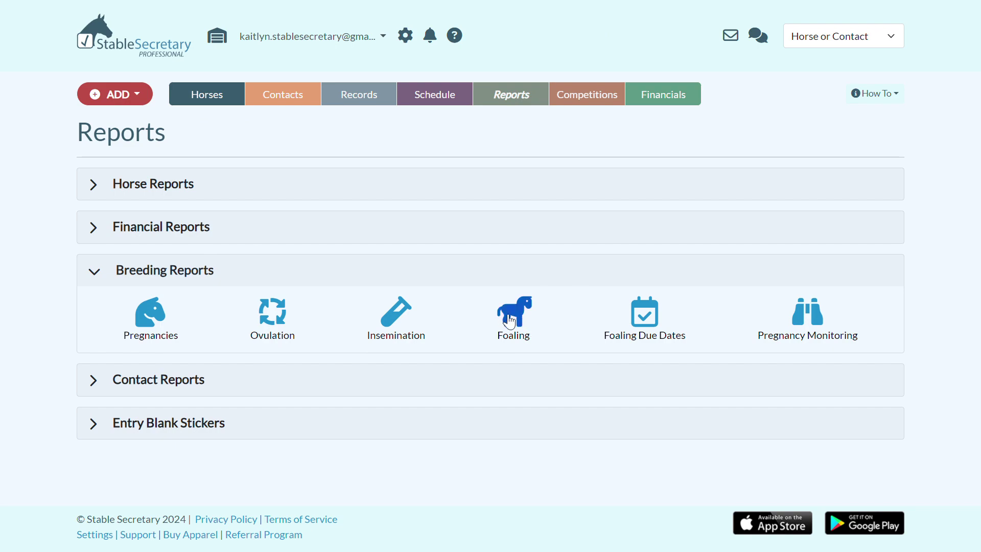
Step: Run the Insemination Report for all horses, then hide and re-show the criteria summary
left_click(379, 310)
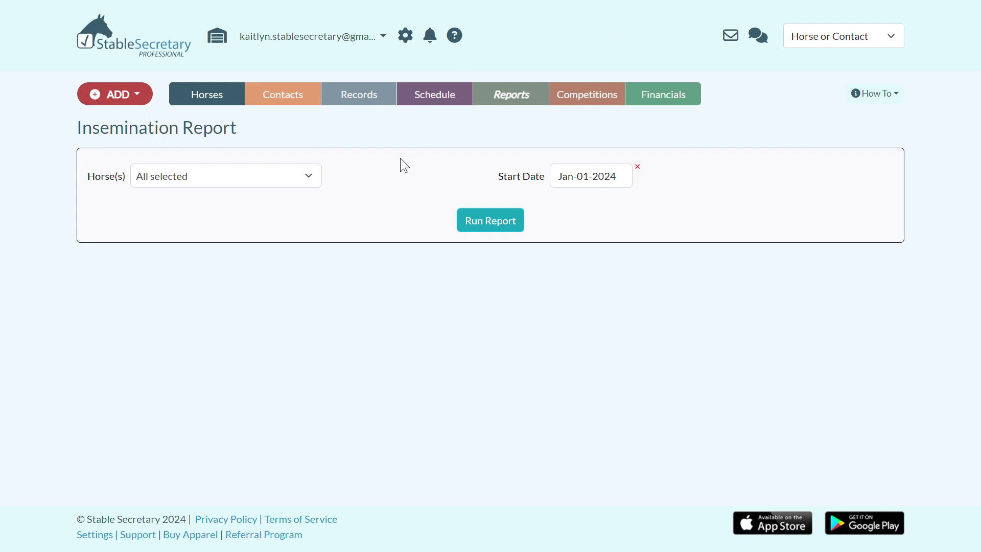
left_click(317, 177)
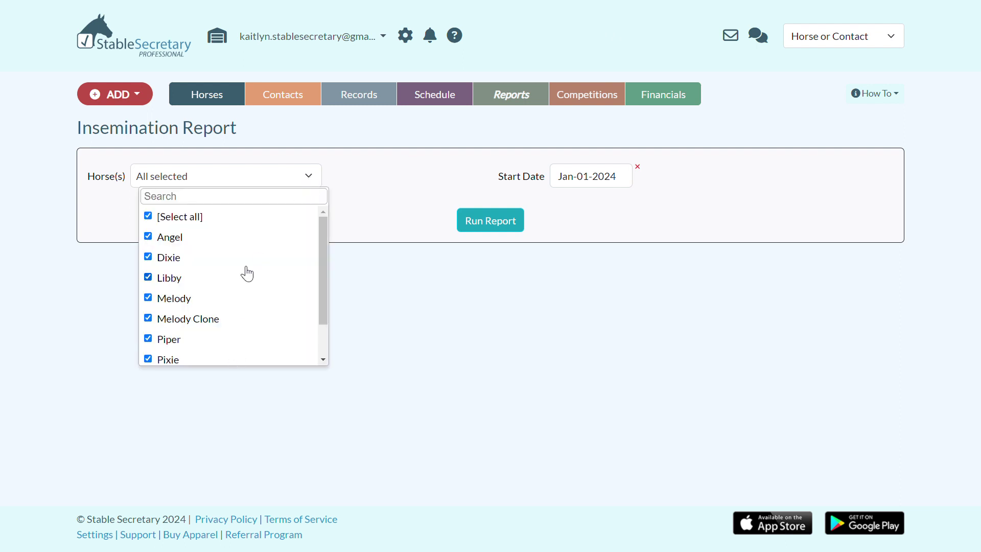
left_click(314, 176)
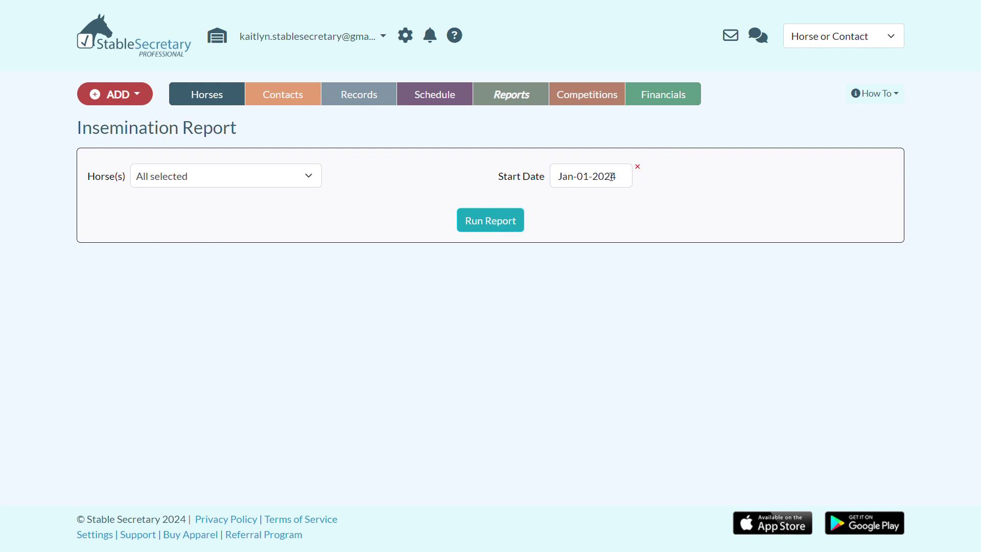
left_click(503, 225)
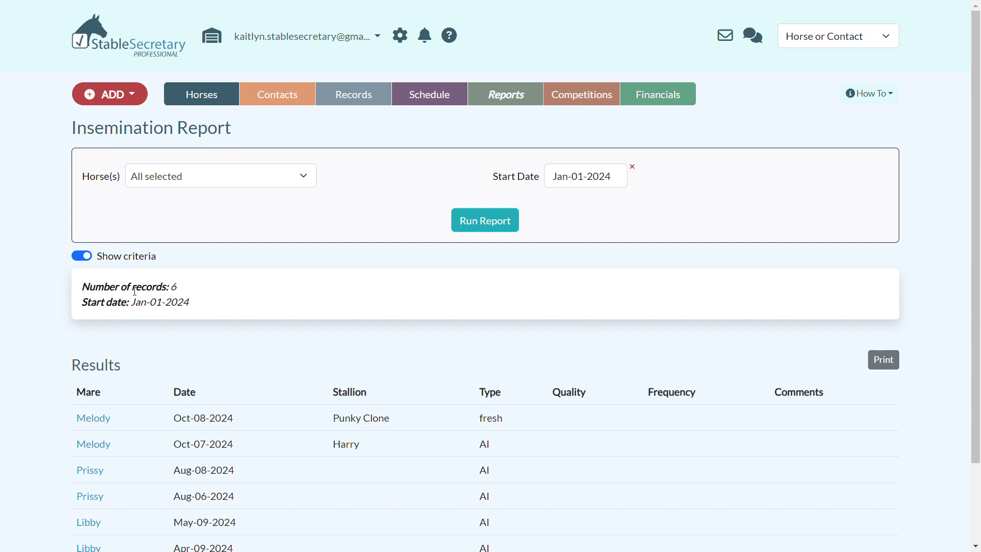
left_click(88, 256)
left_click(88, 257)
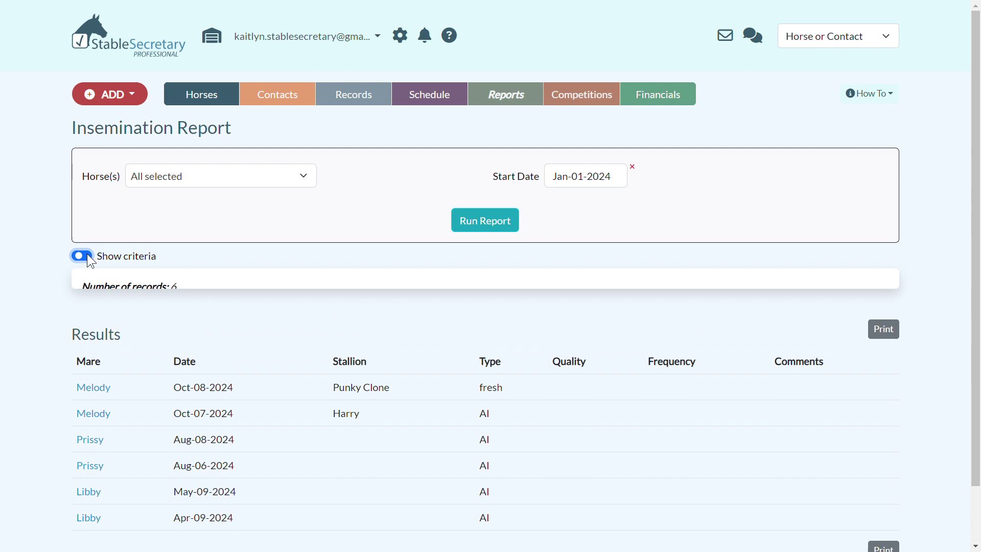
scroll(329, 332, "down", 2)
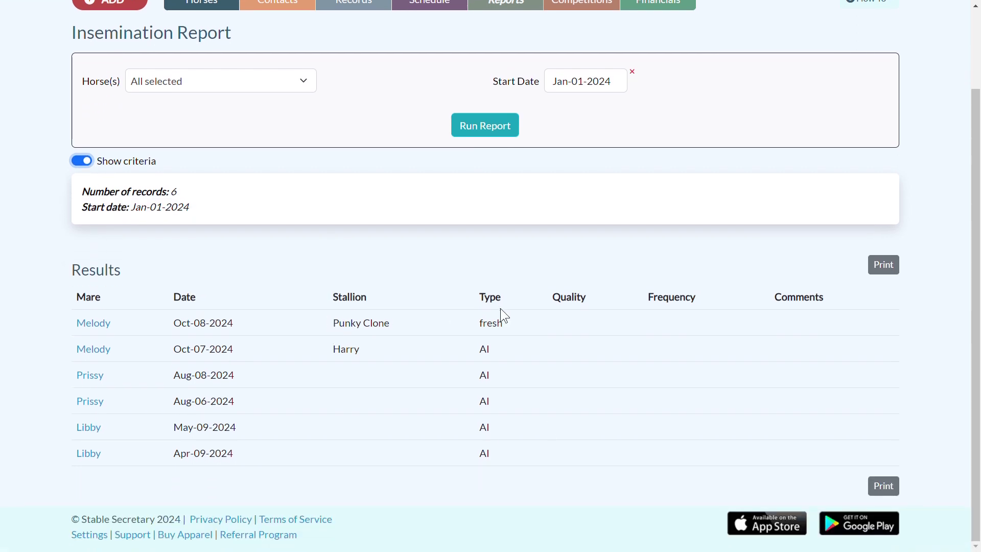
scroll(482, 307, "up", 1)
scroll(443, 370, "down", 1)
scroll(737, 251, "up", 3)
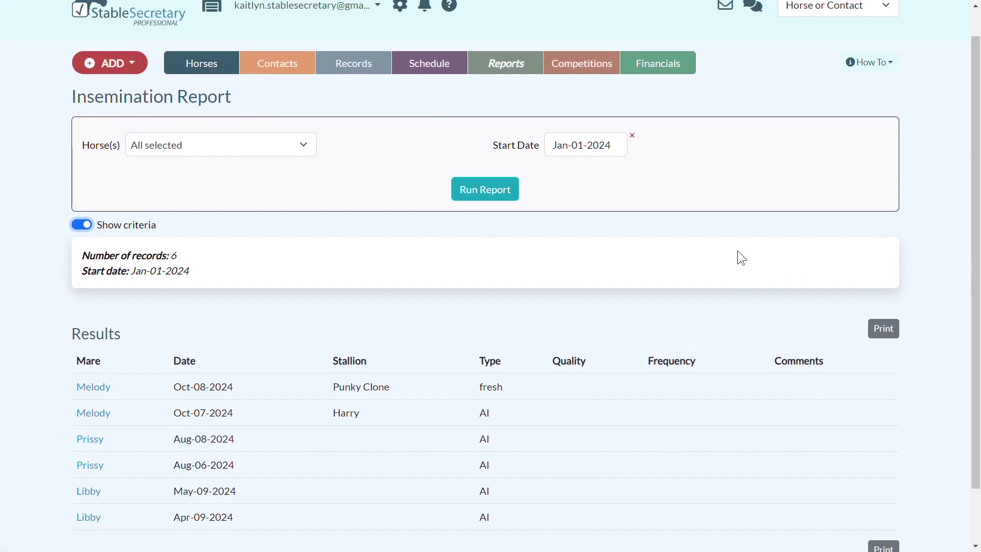